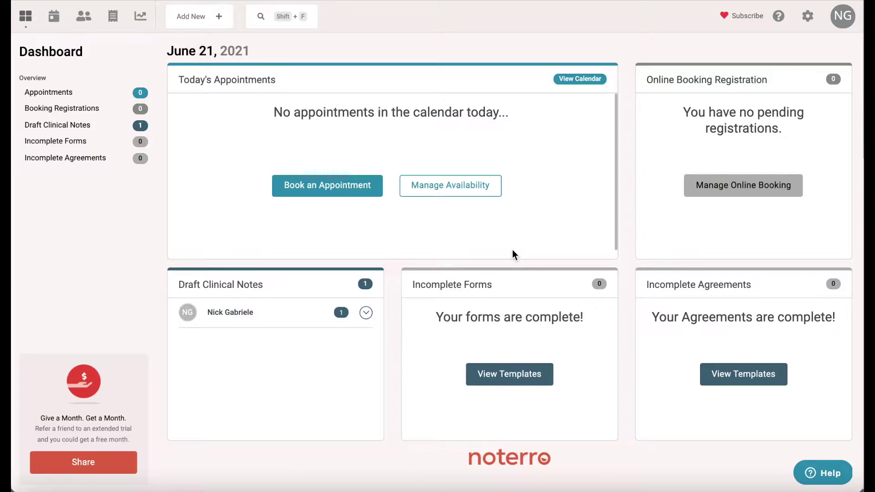
From Settings, go to Insurance > TELUS eClaims and start a new connection in the Connections card
click(810, 21)
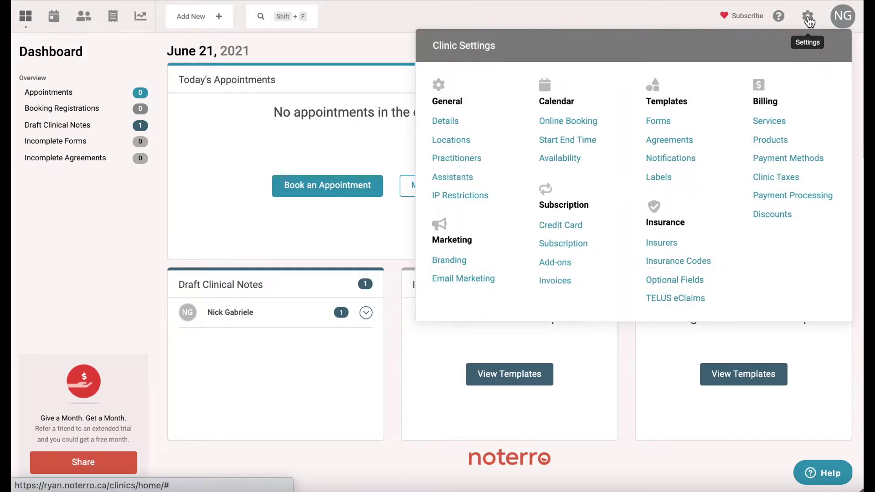
click(667, 301)
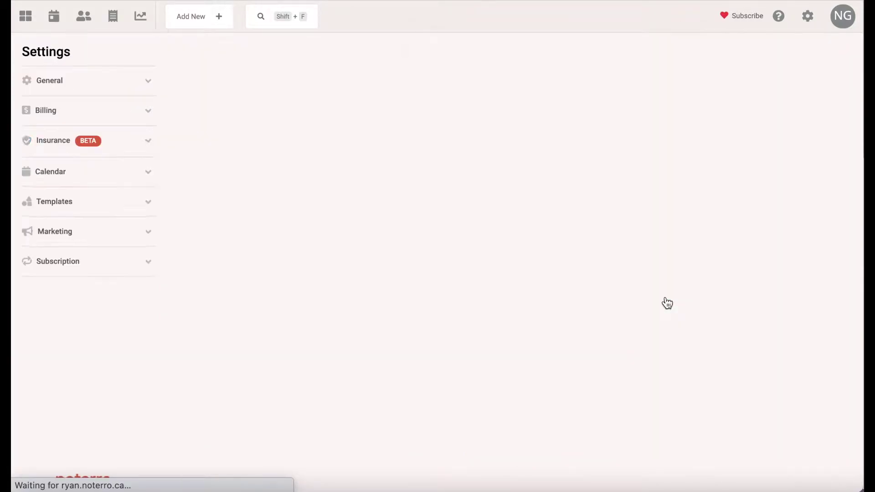
scroll(540, 291, down, 1)
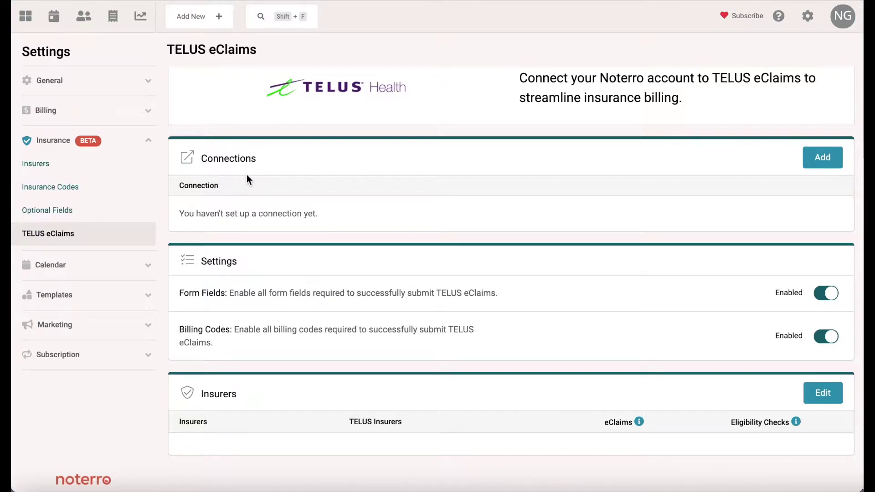
click(820, 158)
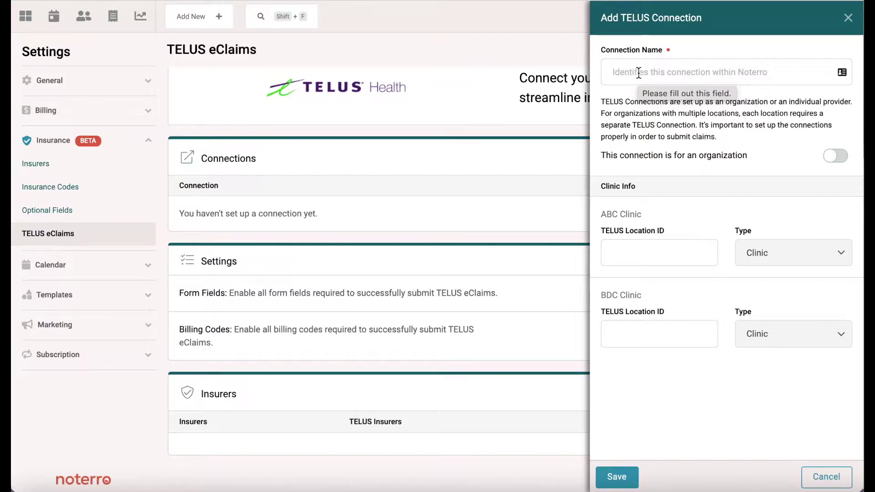
Name the connection ABC and give ABC Clinic TELUS Location ID 2121 with type Clinic
click(639, 73)
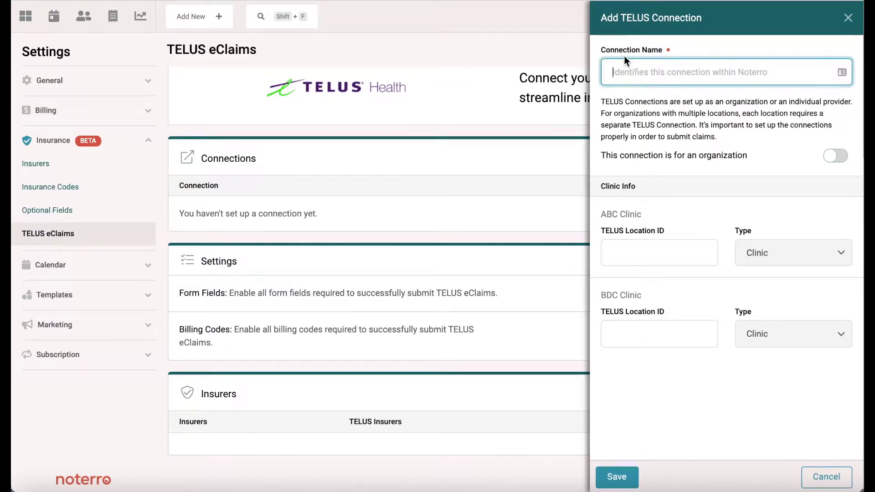
text(ABC)
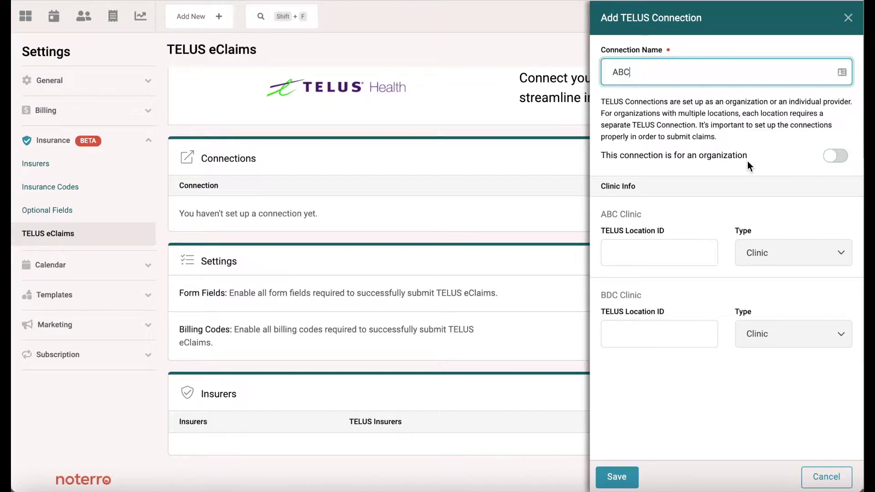
click(657, 254)
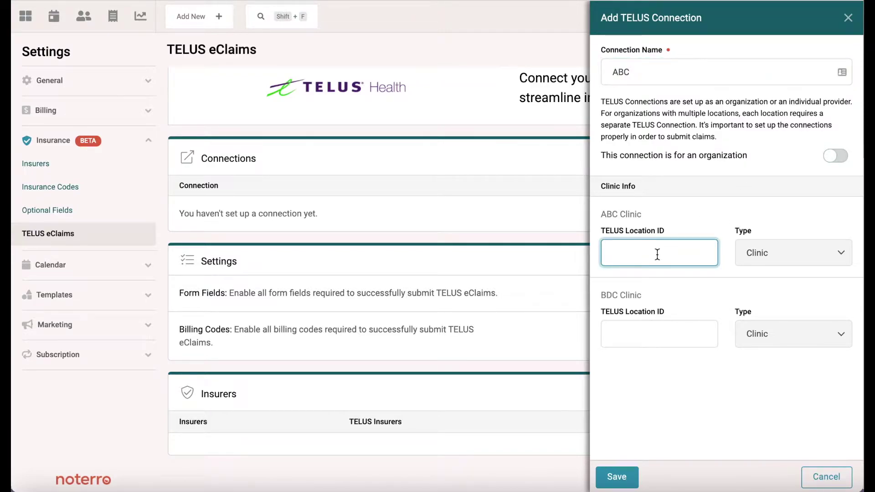
text(2121)
click(781, 252)
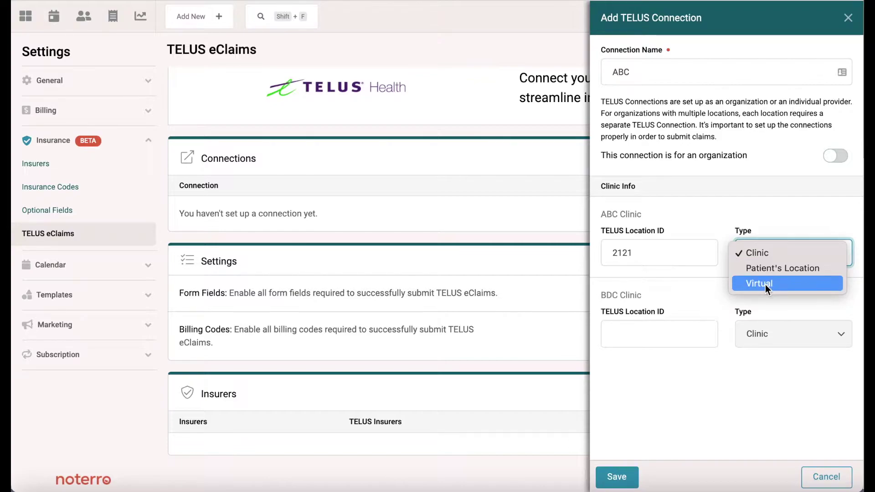
click(758, 256)
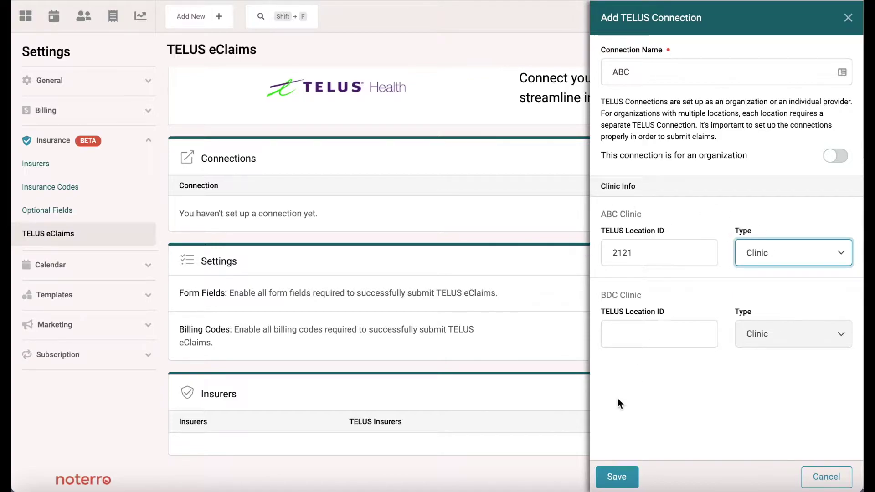
Save the ABC TELUS connection for ABC Clinic
click(617, 477)
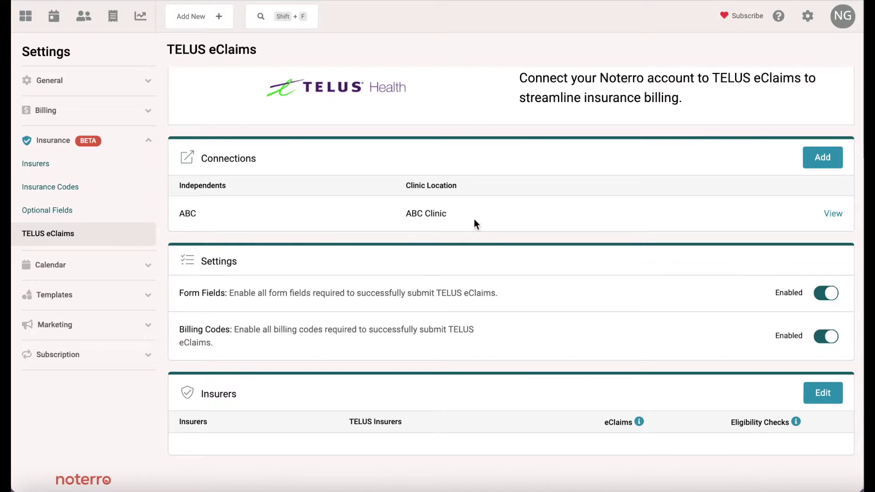
right_click(836, 222)
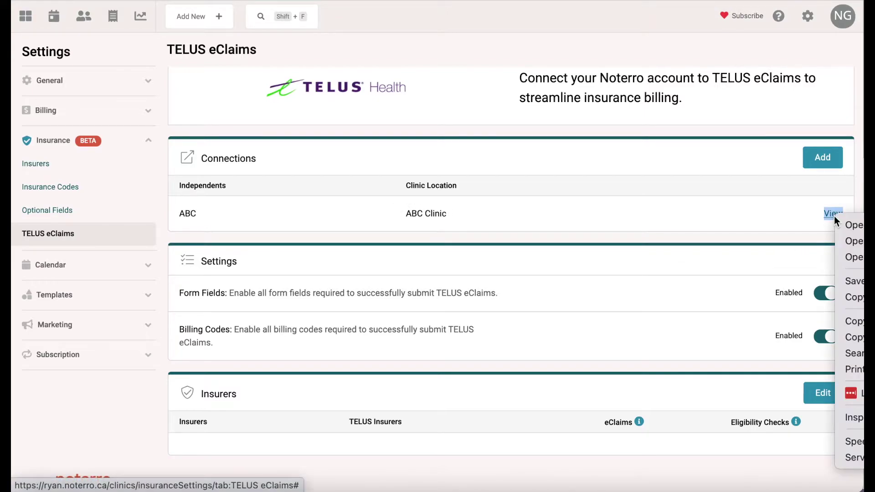
View the ABC connection's details: ABC Clinic, ID 2121, and its unconnected users
click(832, 210)
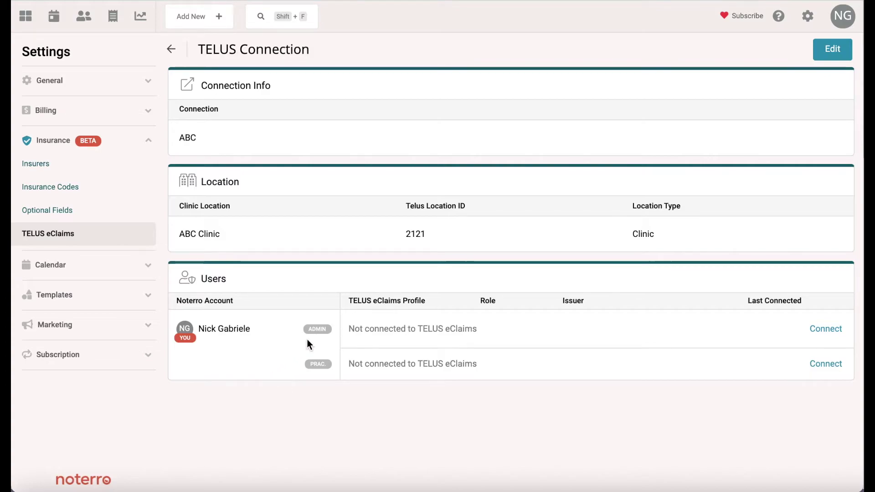
click(825, 330)
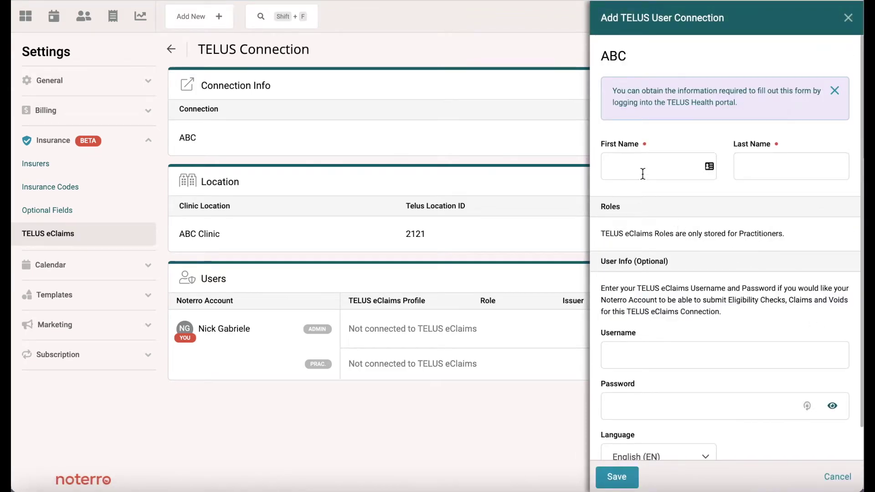
scroll(691, 363, down, 1)
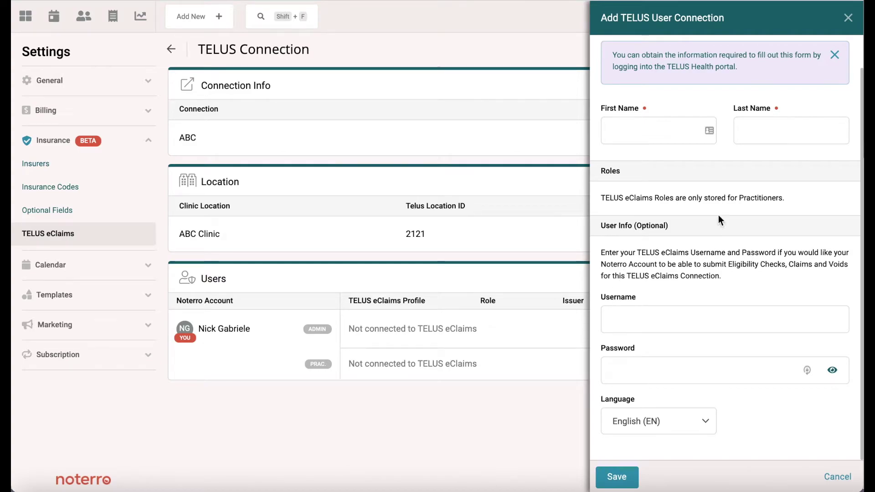
click(848, 18)
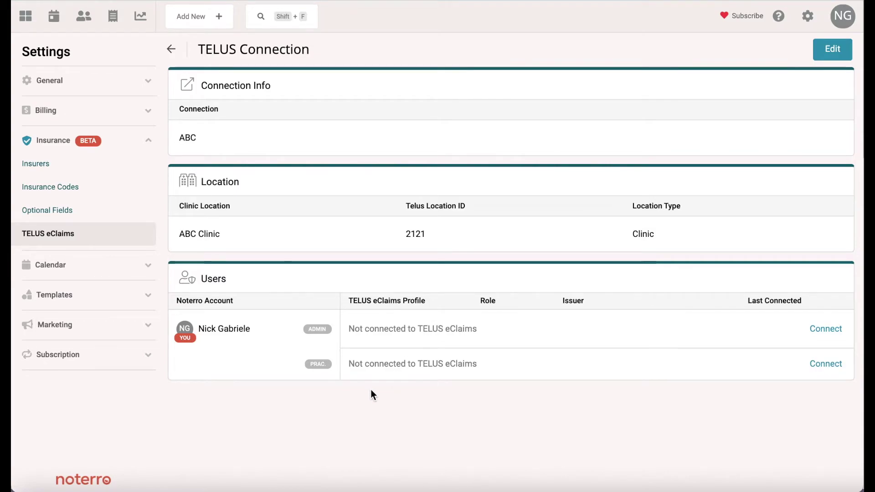
click(823, 365)
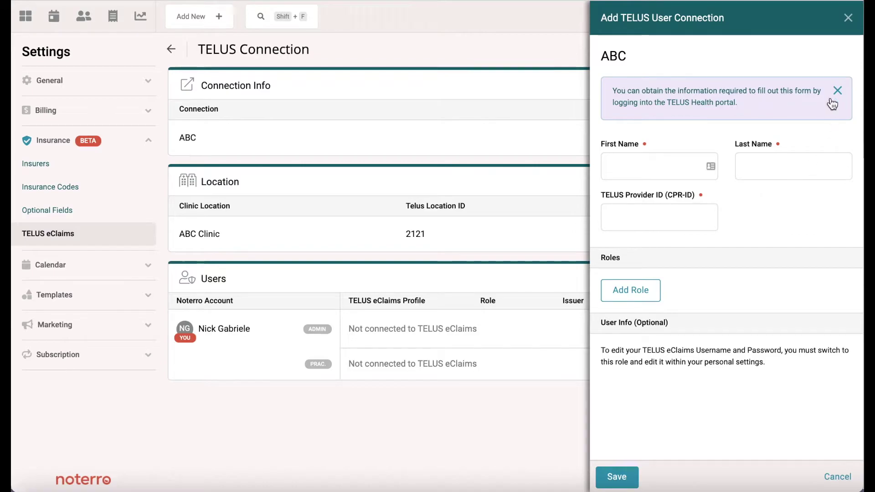
click(848, 18)
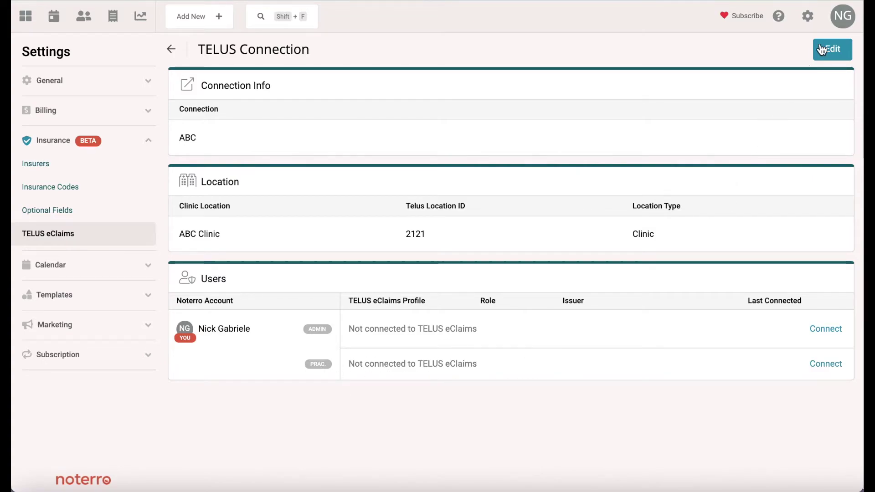
Switch the account role to Practitioner and open the personal TELUS eClaims connections page
click(847, 25)
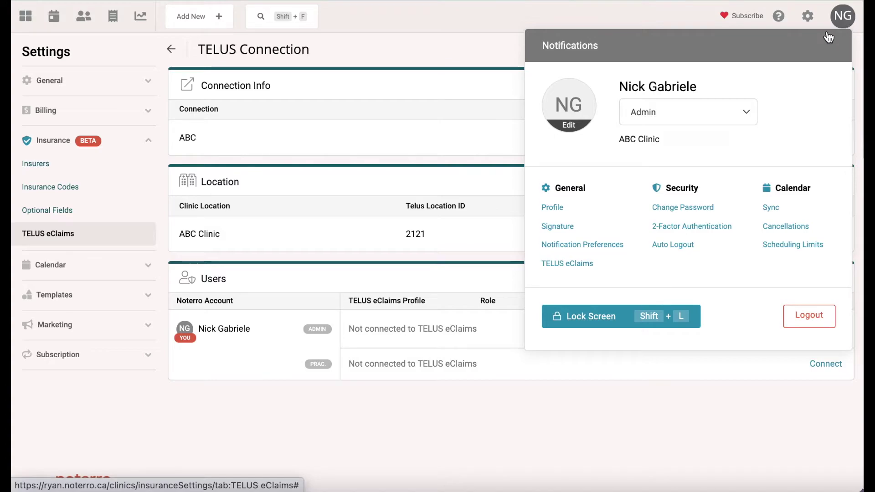
click(699, 116)
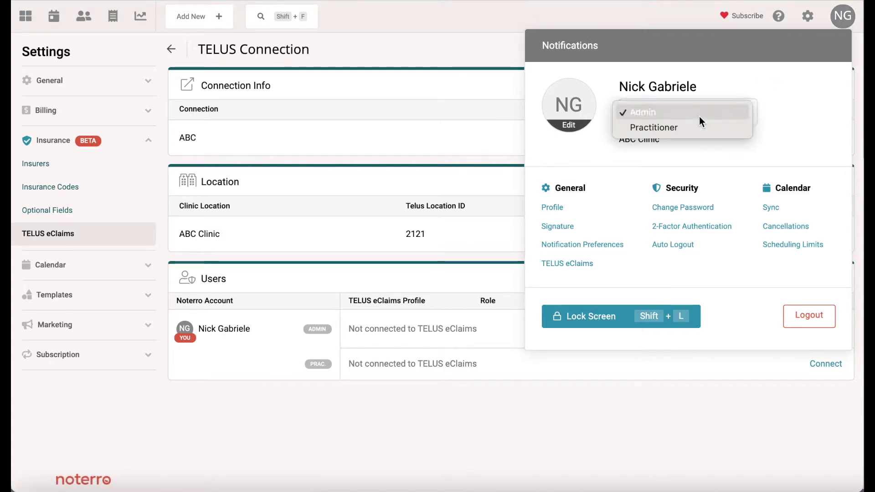
click(645, 127)
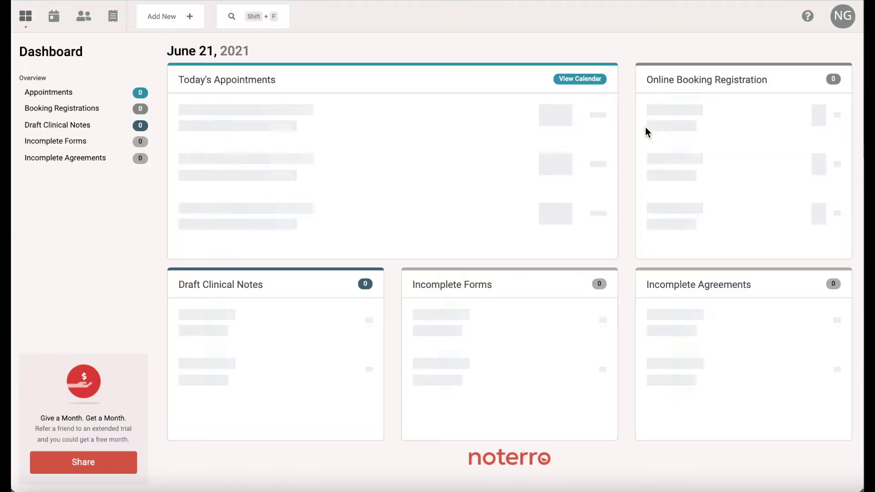
click(840, 22)
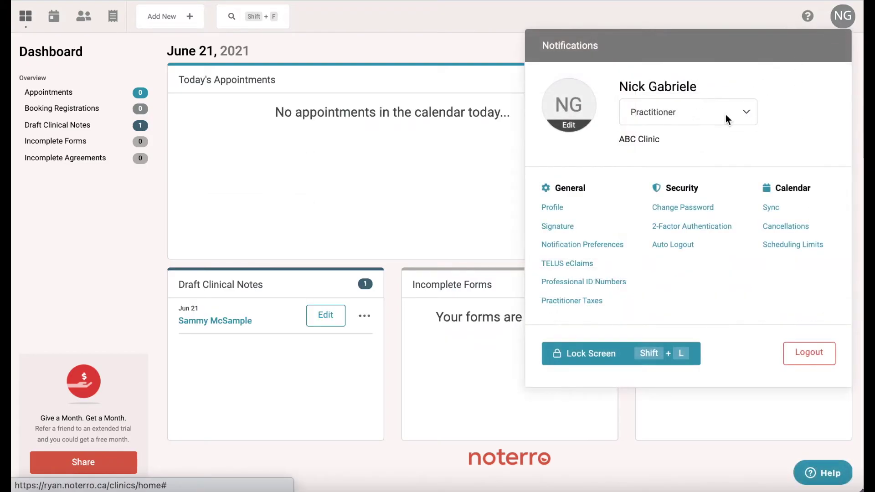
click(581, 264)
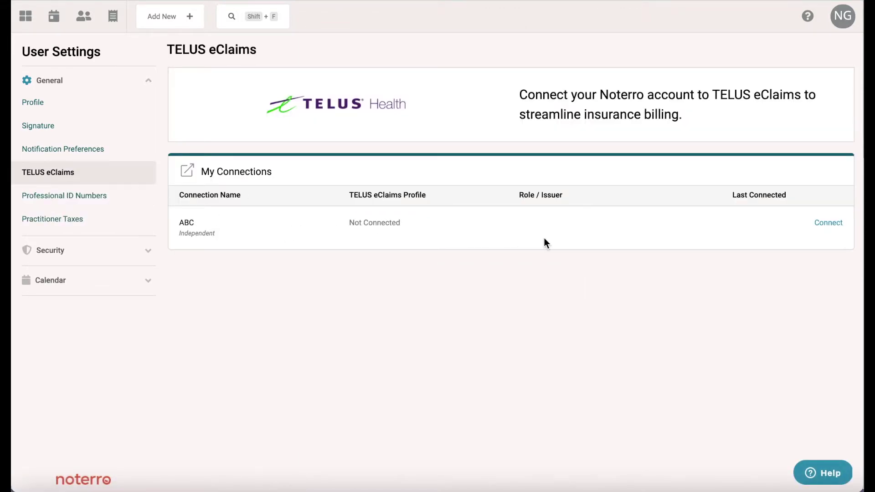
Start a user connection to ABC and add a Massage Therapist role entry
click(828, 224)
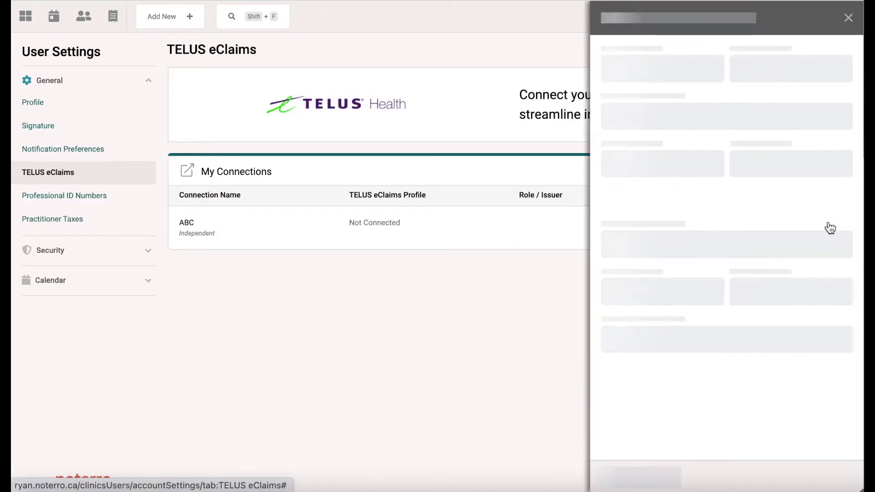
scroll(779, 228, down, 3)
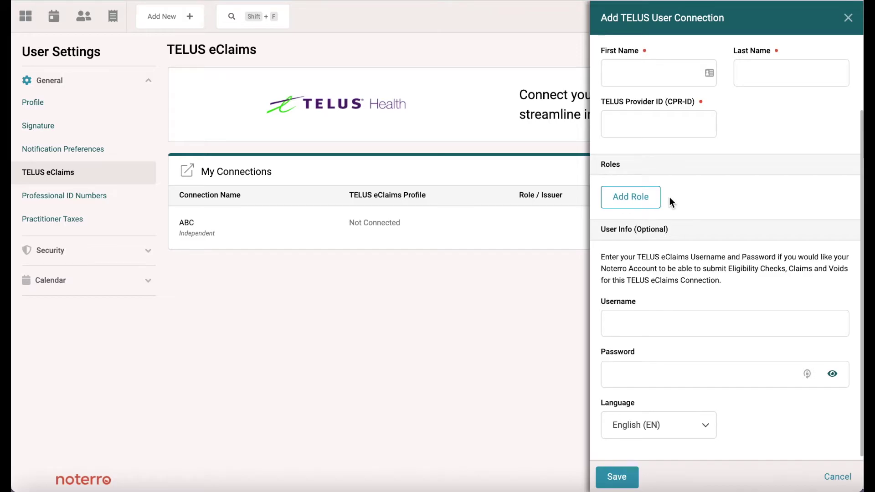
click(630, 204)
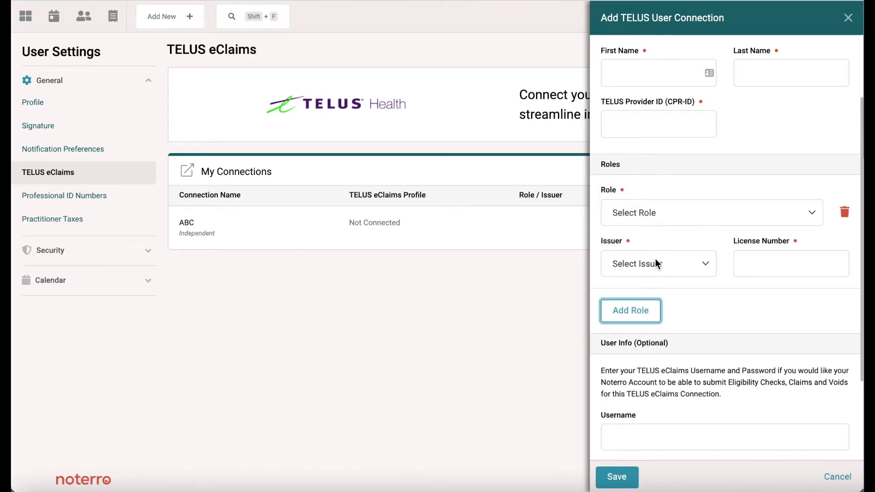
click(658, 212)
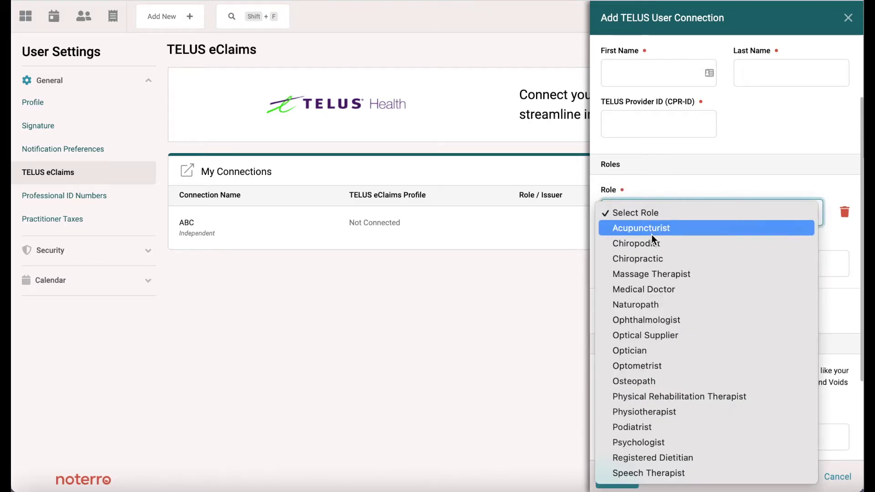
click(635, 276)
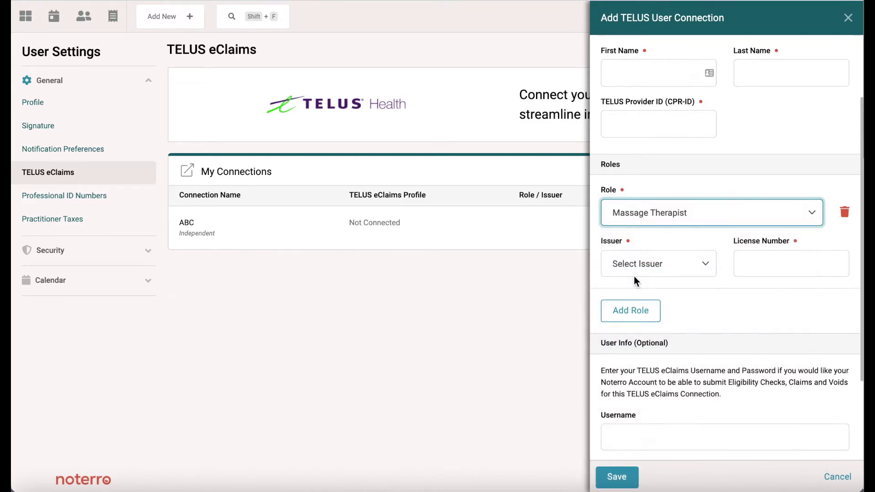
Browse the Issuer list without choosing one, then close the form unsaved
click(677, 268)
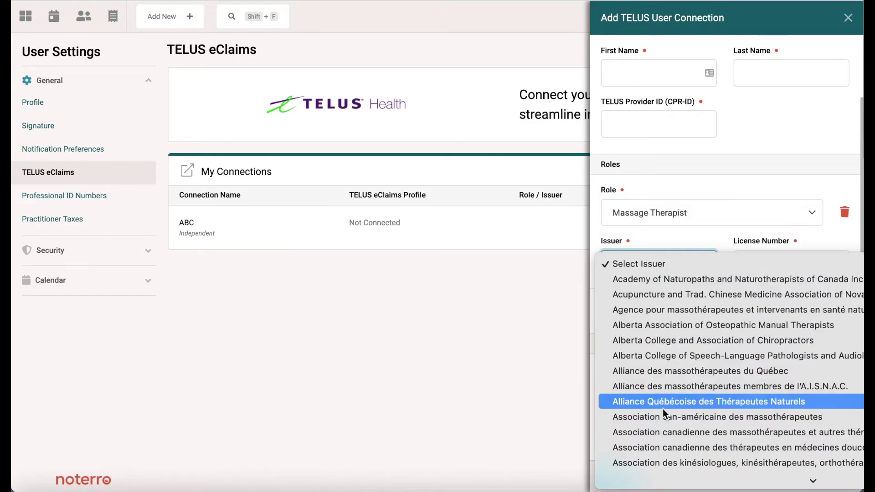
scroll(672, 472, down, 5)
scroll(691, 474, down, 3)
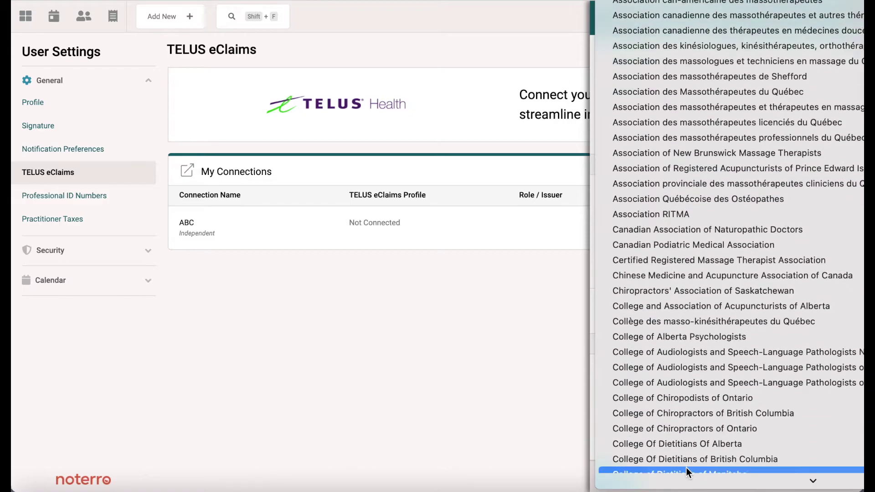
scroll(737, 456, down, 6)
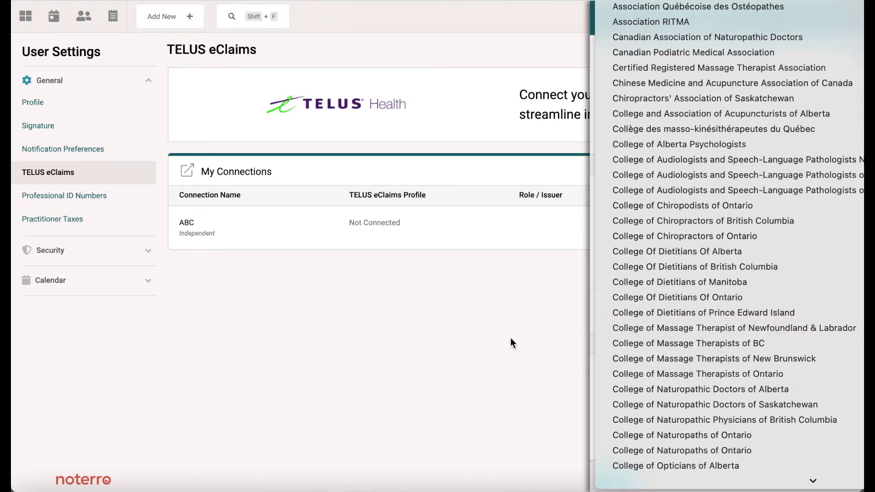
key(Escape)
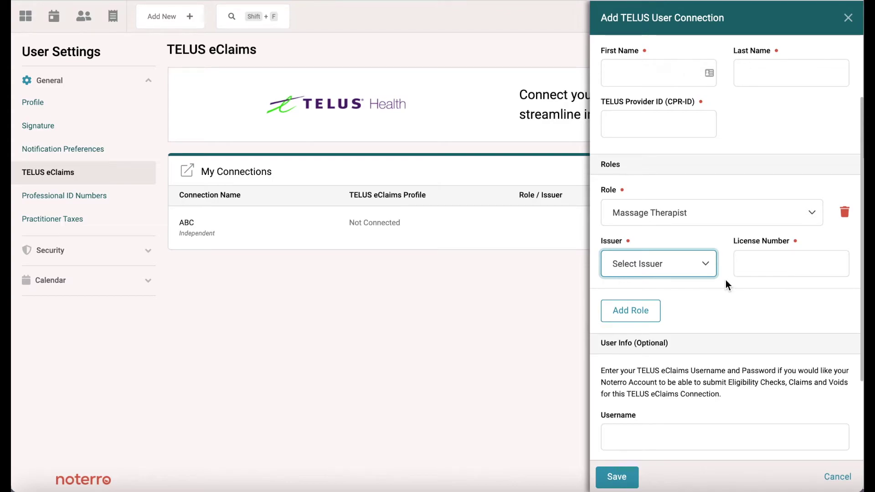
scroll(726, 285, down, 3)
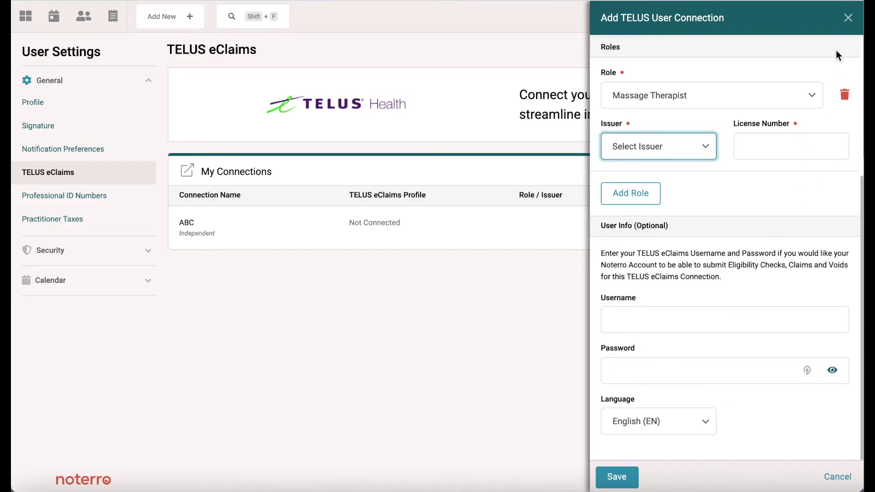
click(848, 20)
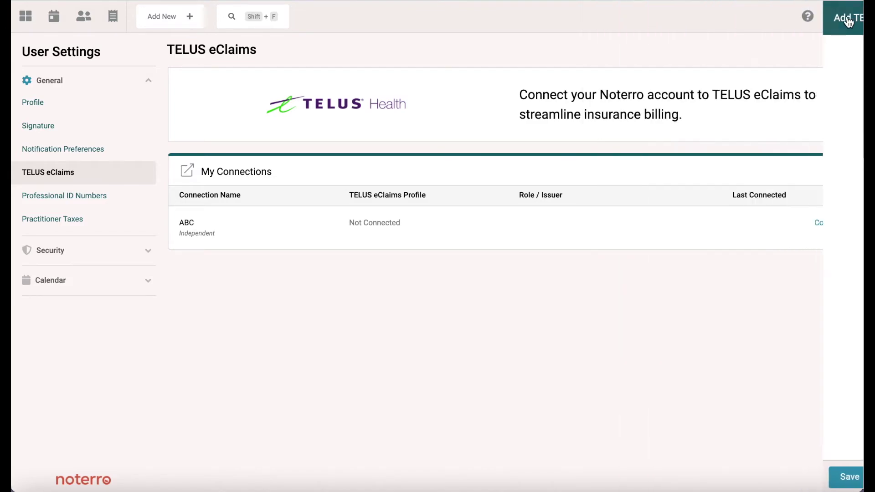
Switch back to the Admin role and open the Insurance > Insurers settings page
click(837, 27)
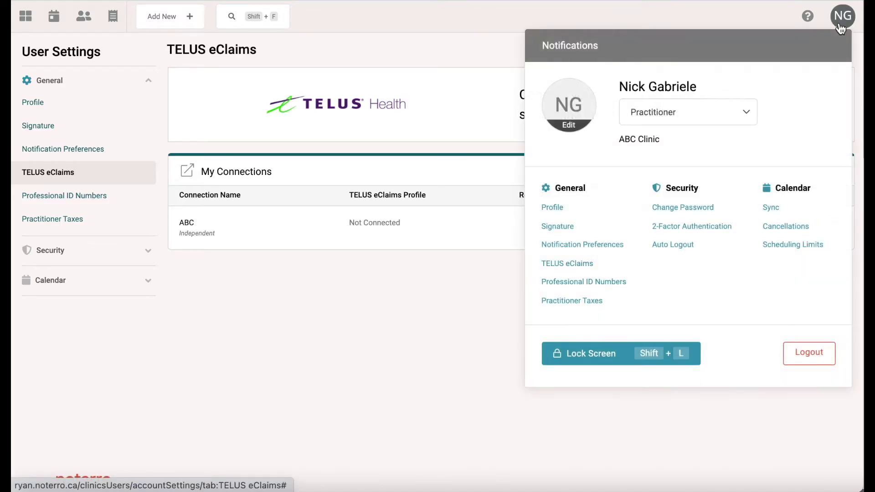
click(671, 117)
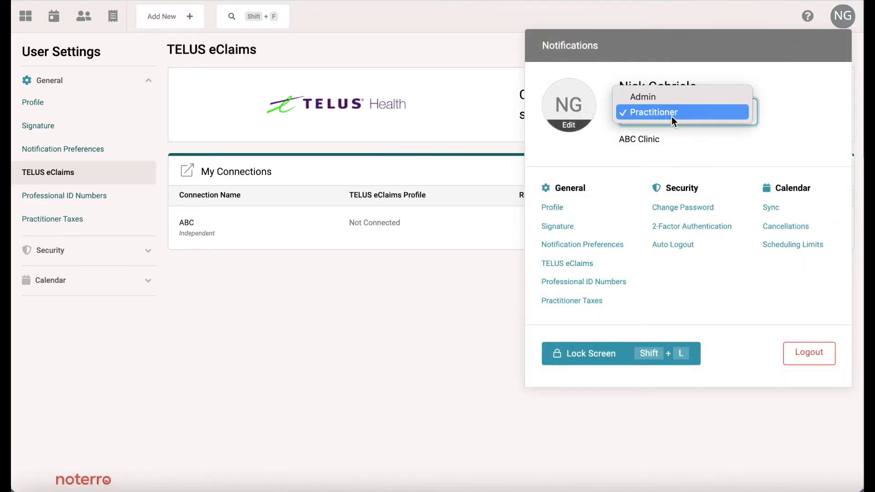
click(648, 101)
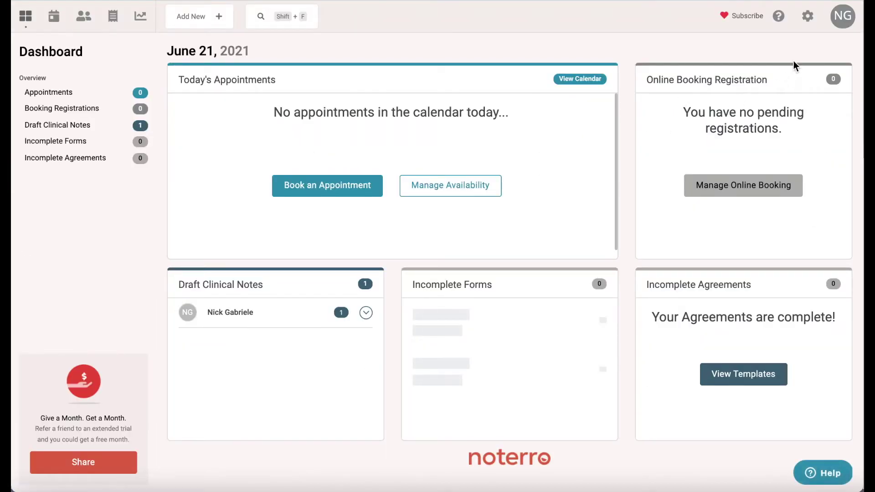
click(808, 17)
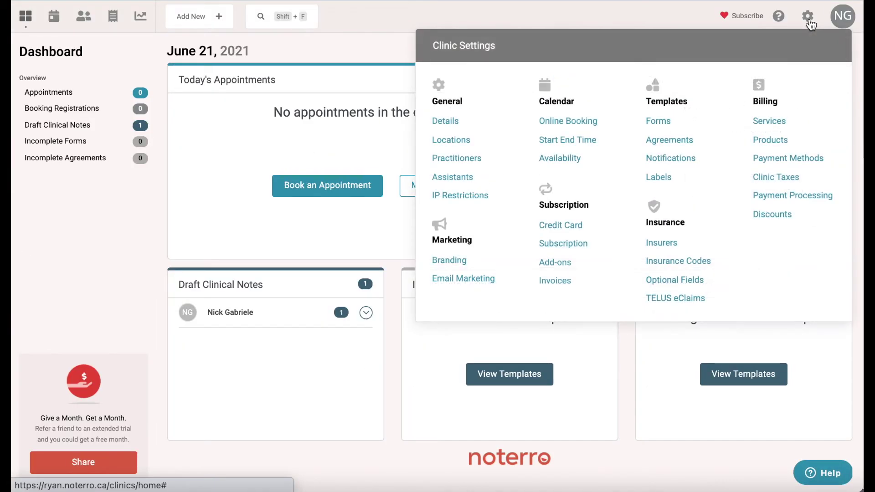
click(670, 247)
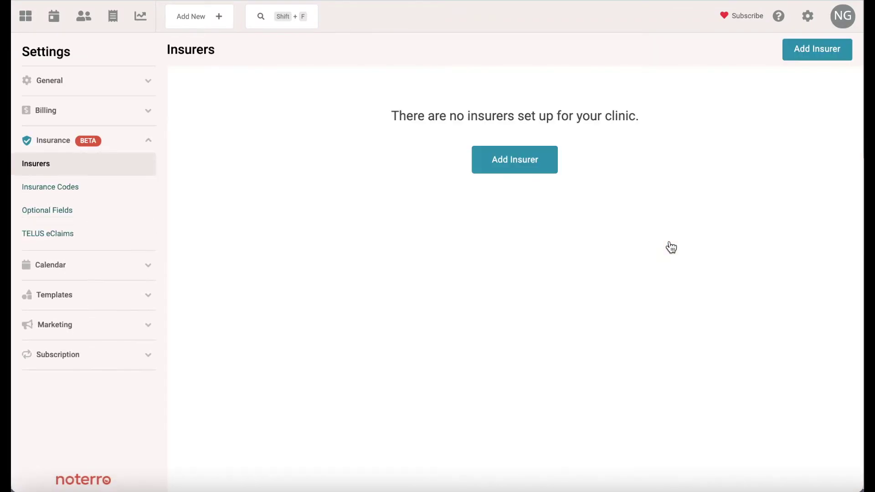
Connect Alberta Blue Cross, Beneplan Inc., Chambers of Commerce Group Insurance and Co-Operators as insurers
click(521, 172)
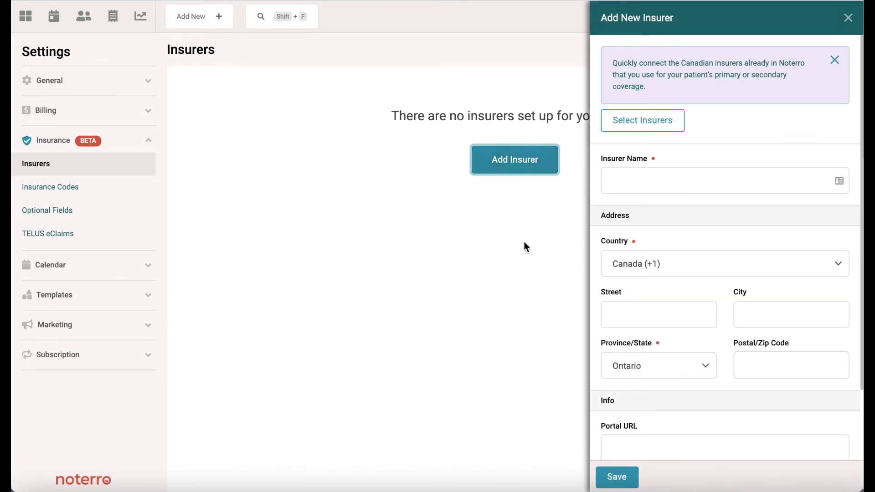
click(639, 123)
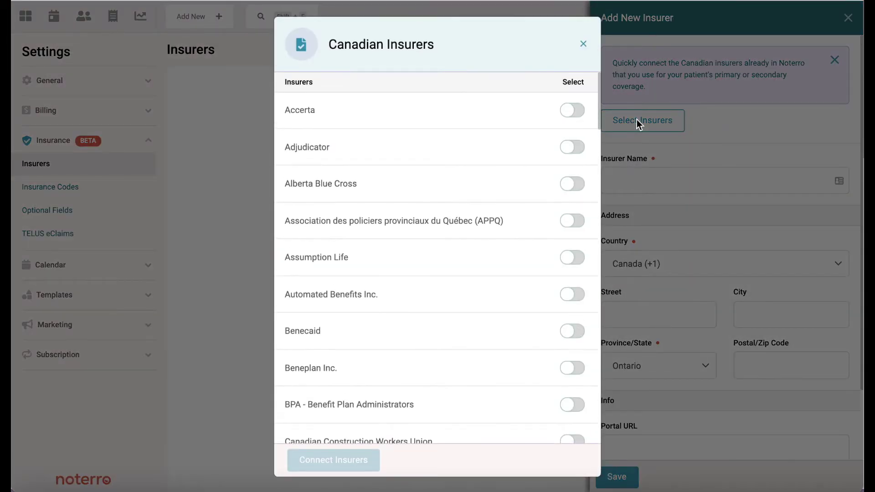
scroll(436, 255, down, 1)
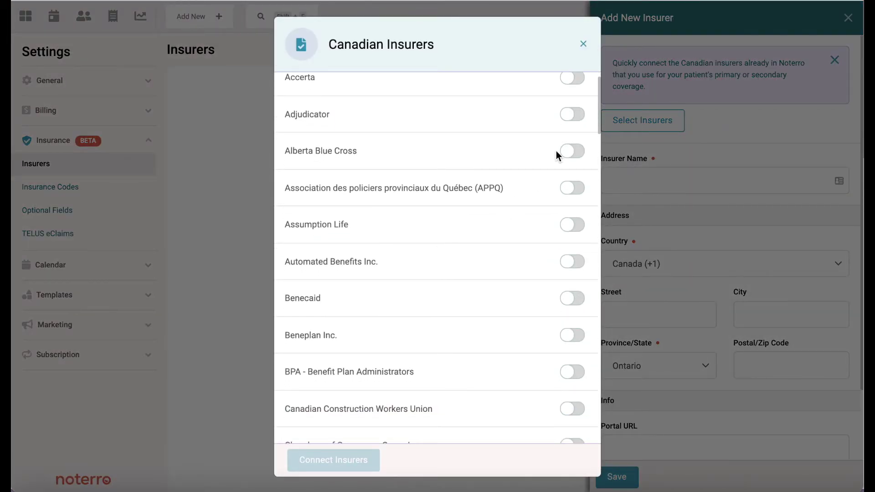
click(567, 152)
scroll(490, 261, down, 3)
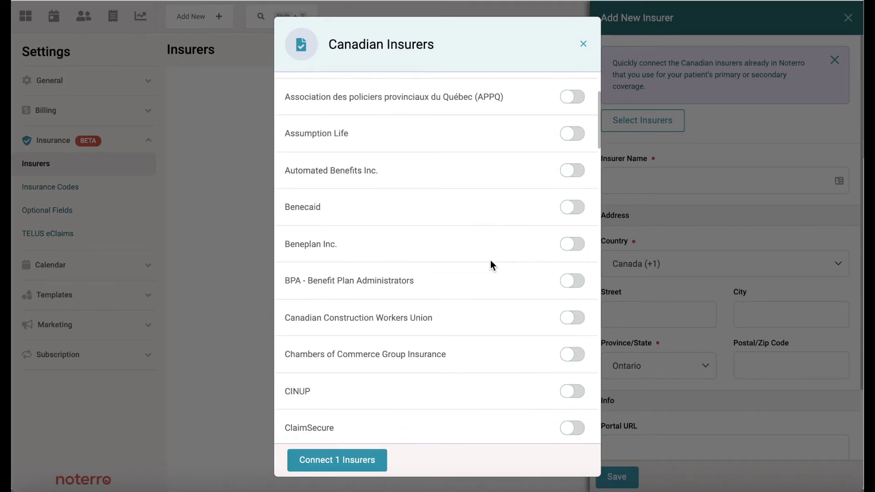
click(567, 245)
click(567, 356)
scroll(502, 354, down, 4)
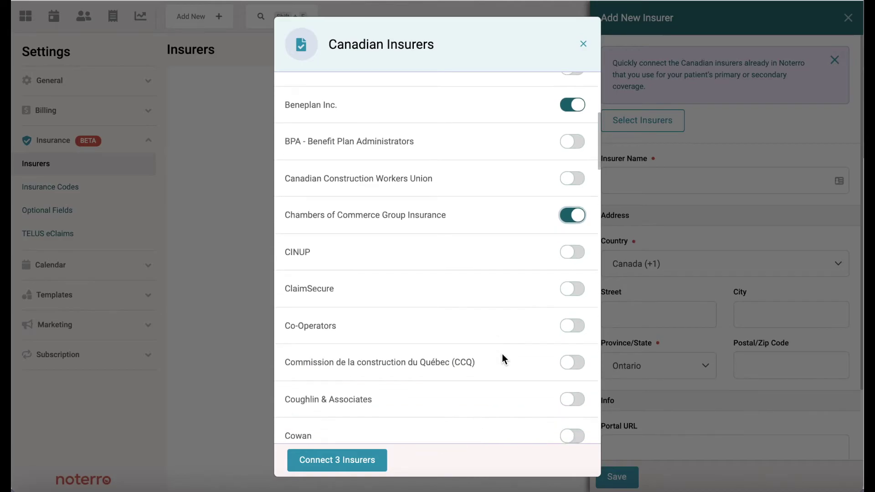
click(575, 325)
click(349, 461)
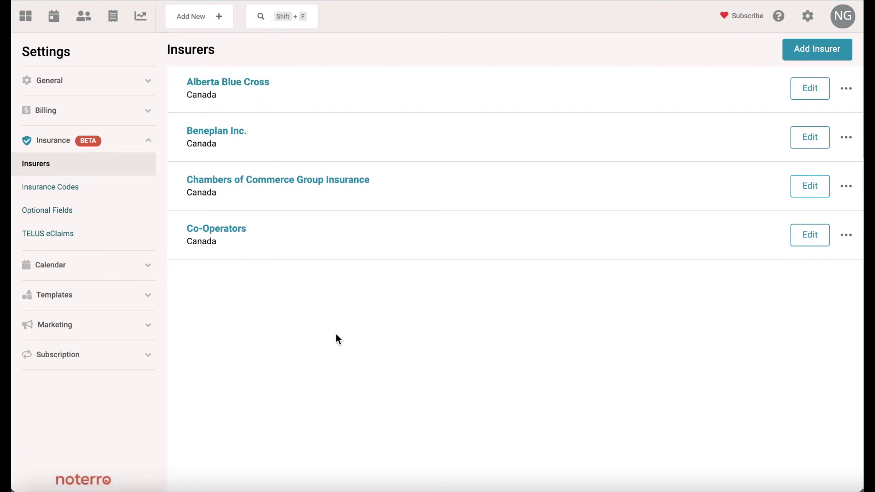
Open Insurance > TELUS eClaims and review the four insurers' TELUS mappings
right_click(811, 20)
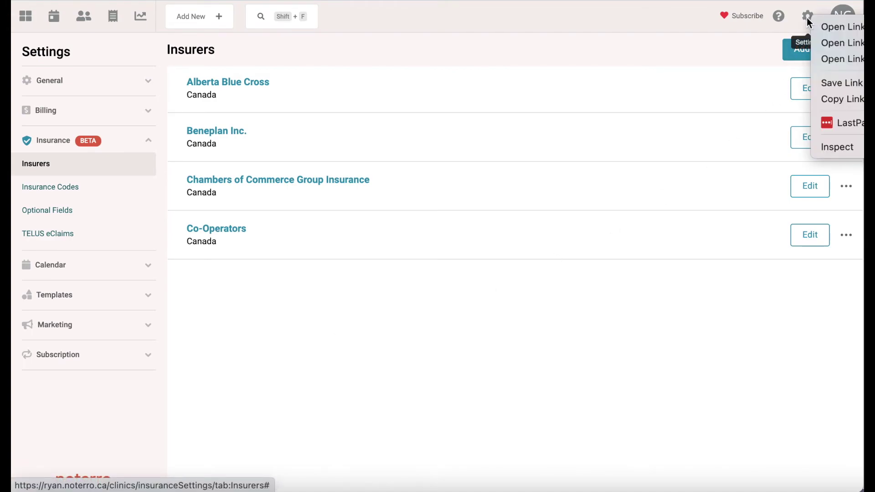
key(Escape)
click(807, 18)
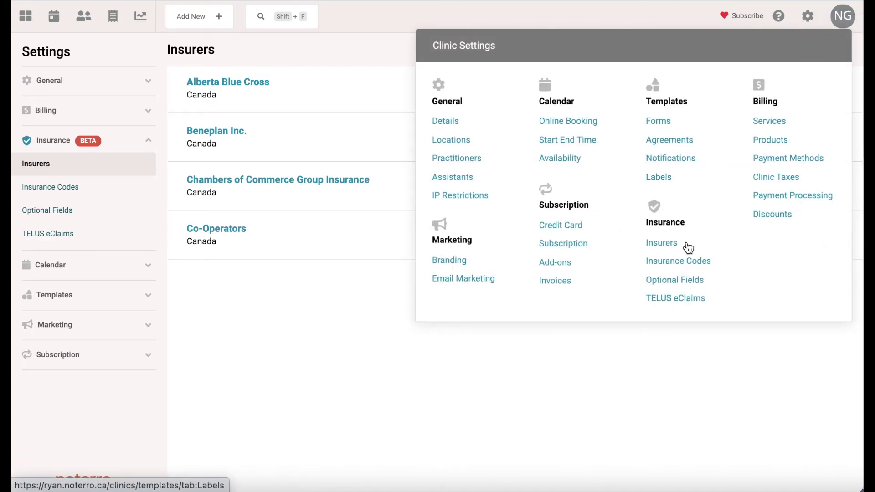
click(676, 299)
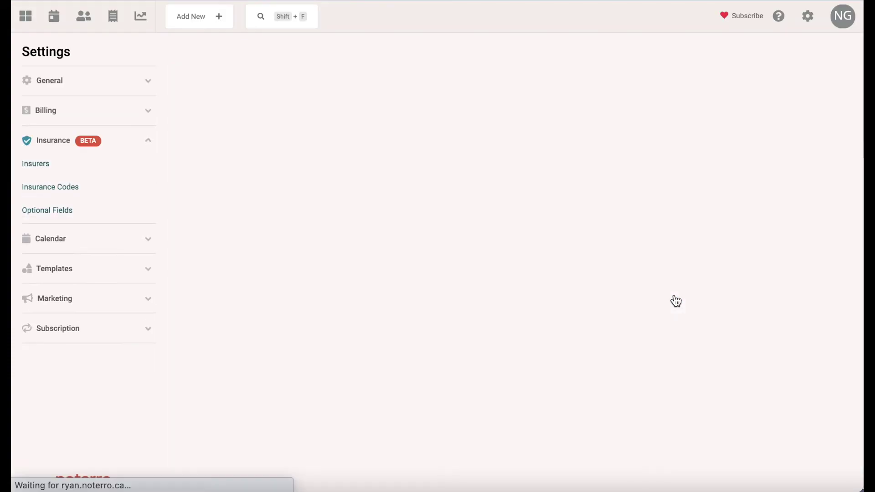
scroll(534, 325, down, 3)
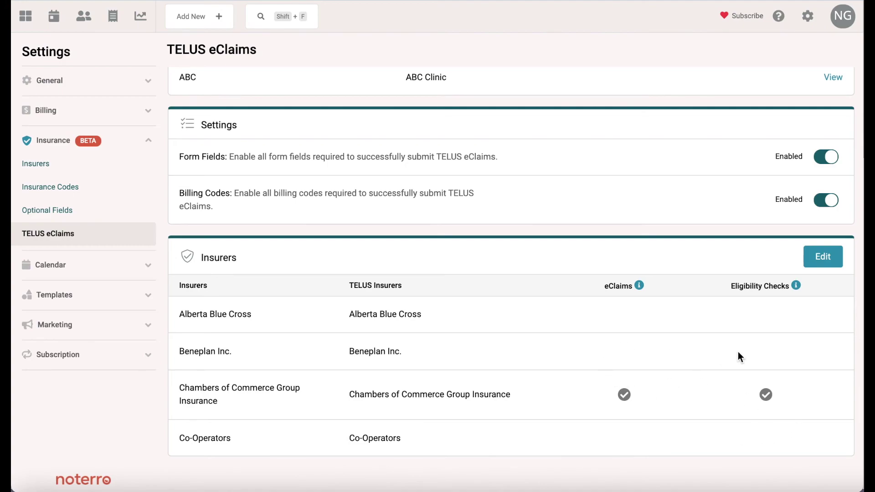
click(825, 266)
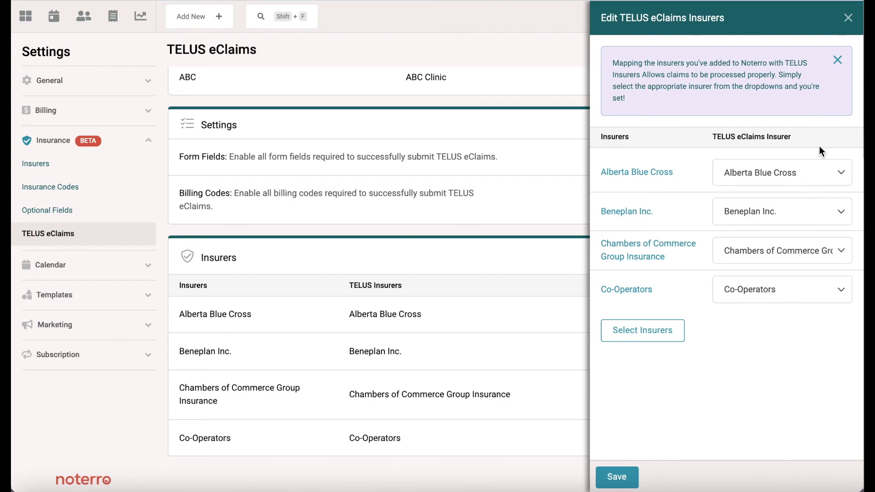
click(849, 17)
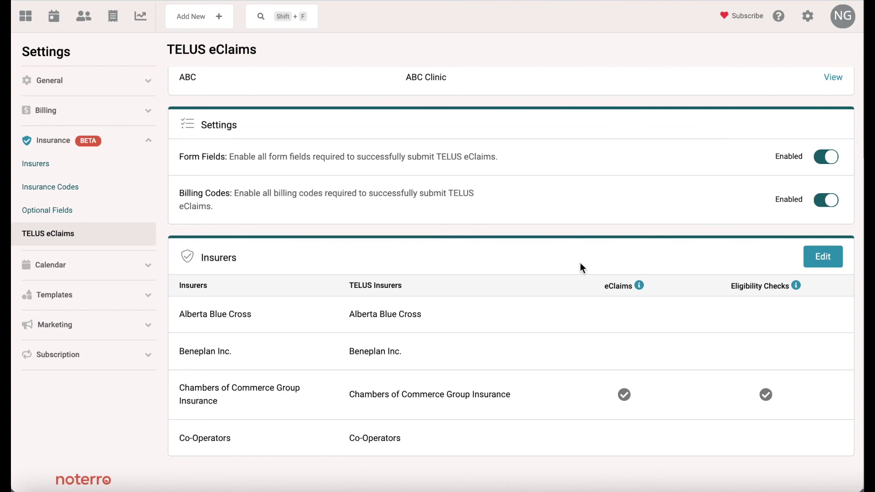
scroll(581, 263, up, 2)
scroll(580, 266, up, 3)
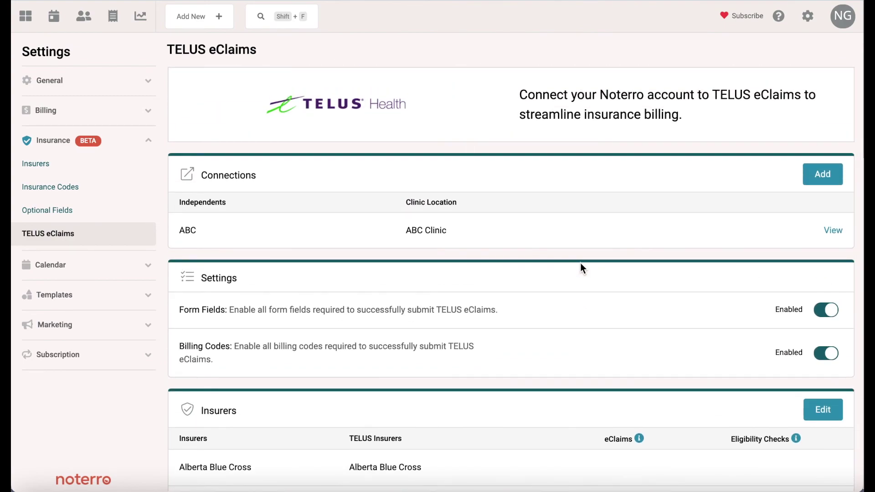
scroll(582, 265, down, 1)
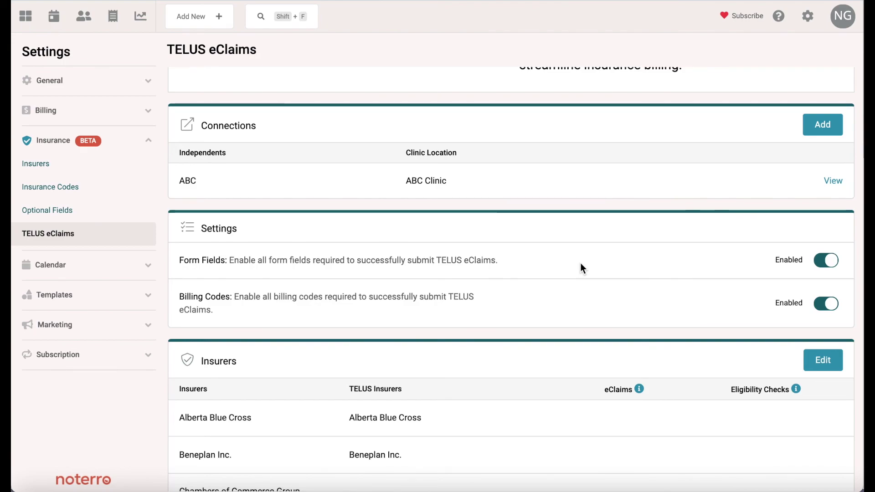
scroll(582, 267, up, 1)
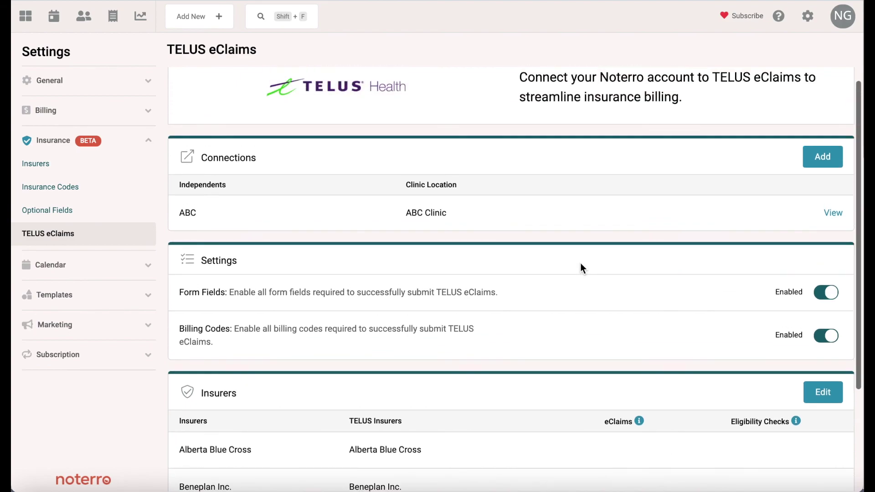